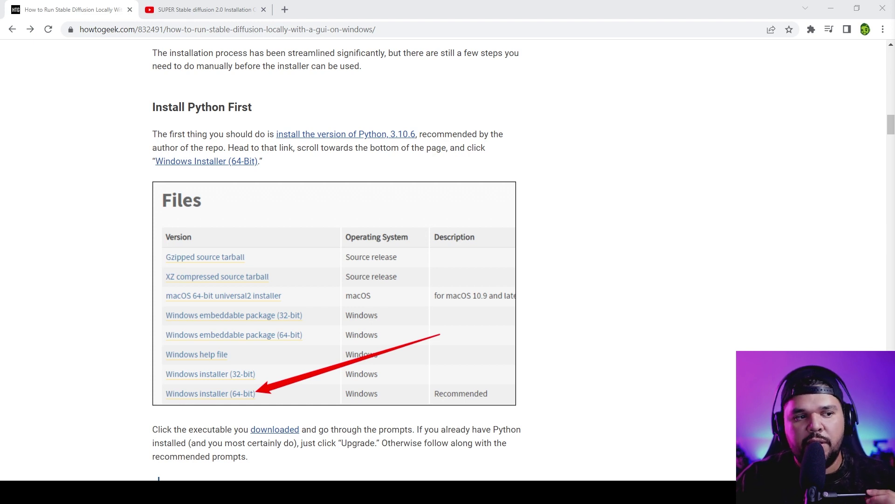
- Open the Python 3.10.6 release page on python.org
{"action": "scroll", "coordinate": [336, 261], "scroll_direction": "up", "scroll_amount": 15}
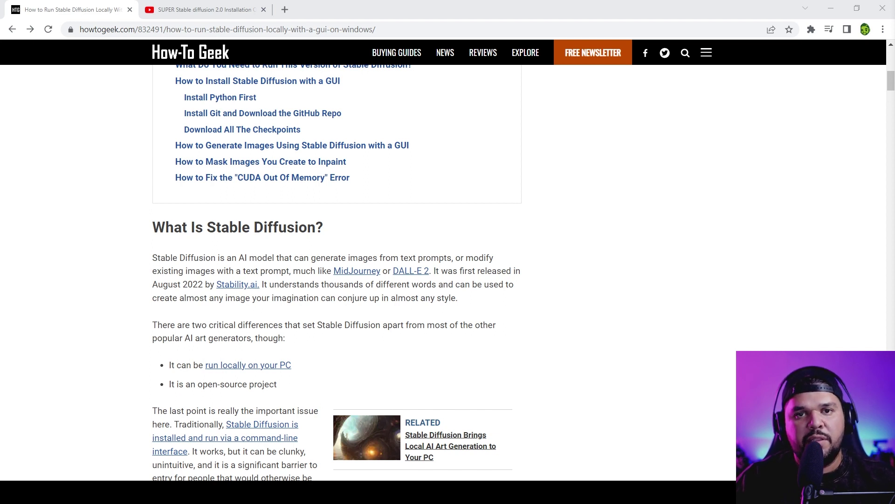
{"action": "scroll", "coordinate": [368, 273], "scroll_direction": "down", "scroll_amount": 10}
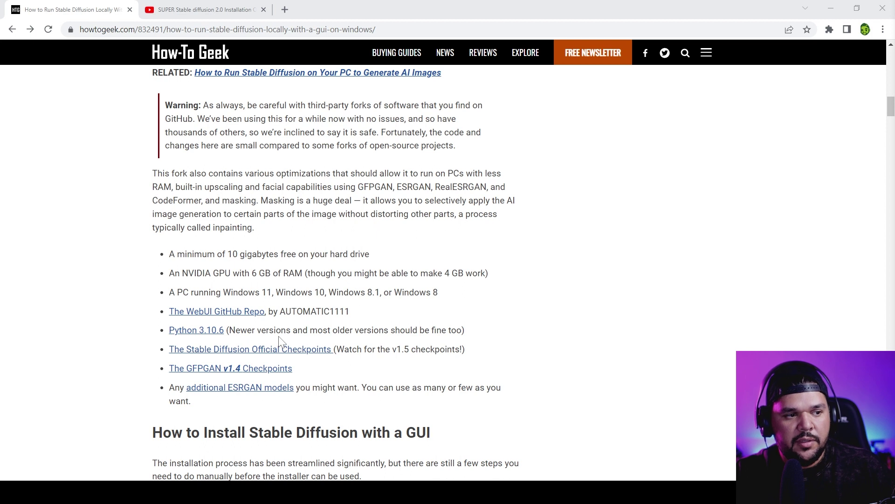
{"action": "scroll", "coordinate": [281, 342], "scroll_direction": "up", "scroll_amount": 1}
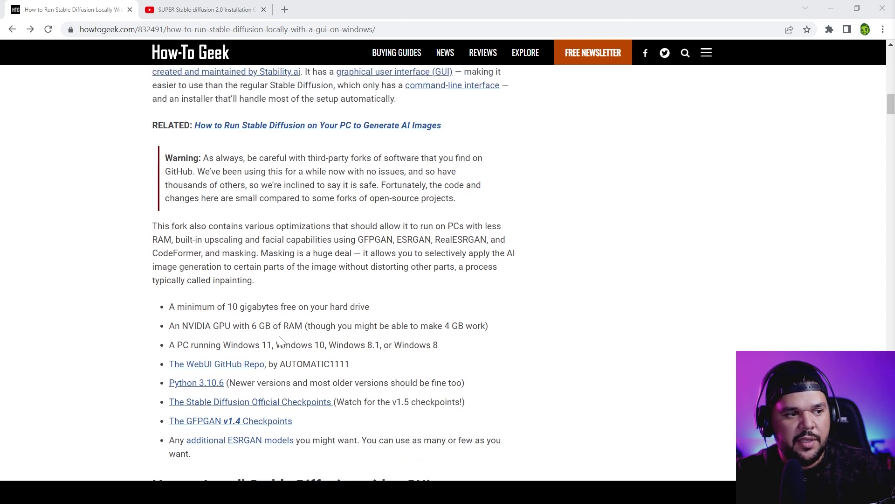
{"action": "scroll", "coordinate": [282, 342], "scroll_direction": "down", "scroll_amount": 1}
{"action": "scroll", "coordinate": [203, 228], "scroll_direction": "down", "scroll_amount": 1}
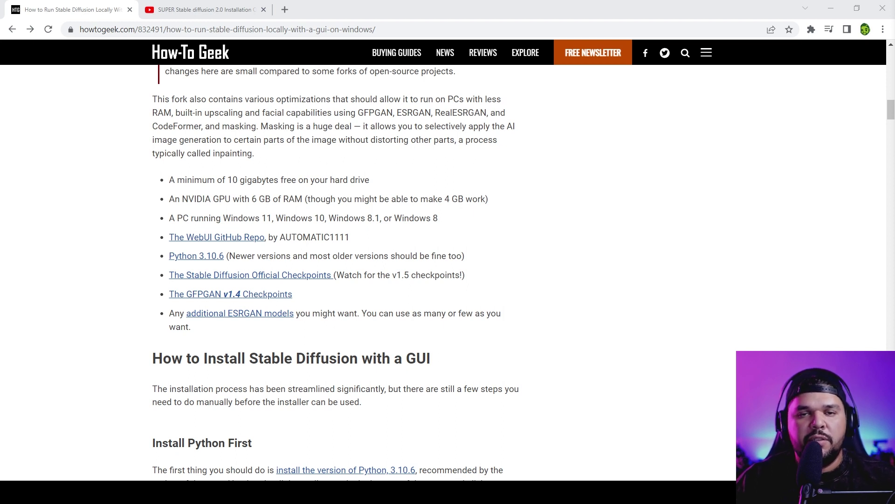
{"action": "scroll", "coordinate": [336, 270], "scroll_direction": "down", "scroll_amount": 2}
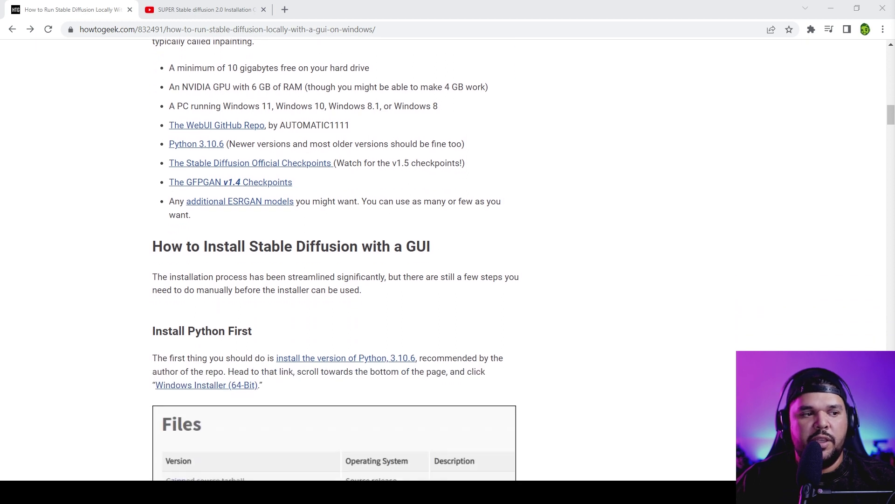
{"action": "scroll", "coordinate": [392, 193], "scroll_direction": "down", "scroll_amount": 2}
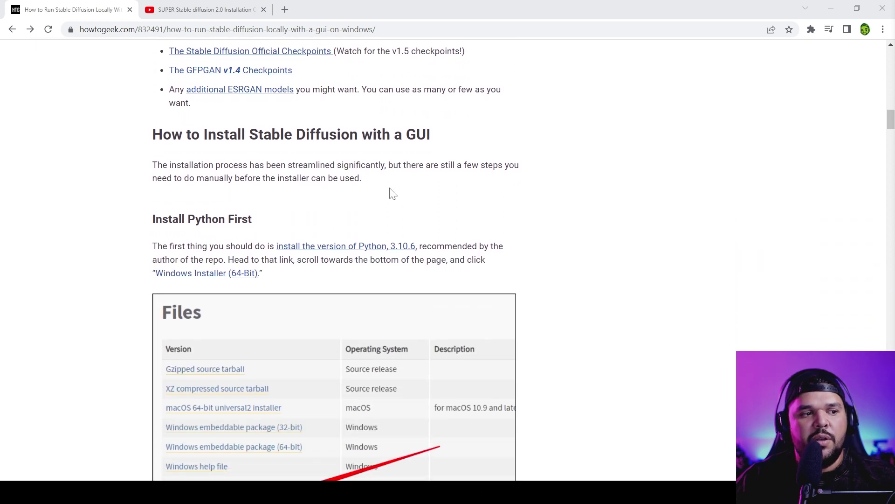
{"action": "scroll", "coordinate": [393, 193], "scroll_direction": "down", "scroll_amount": 2}
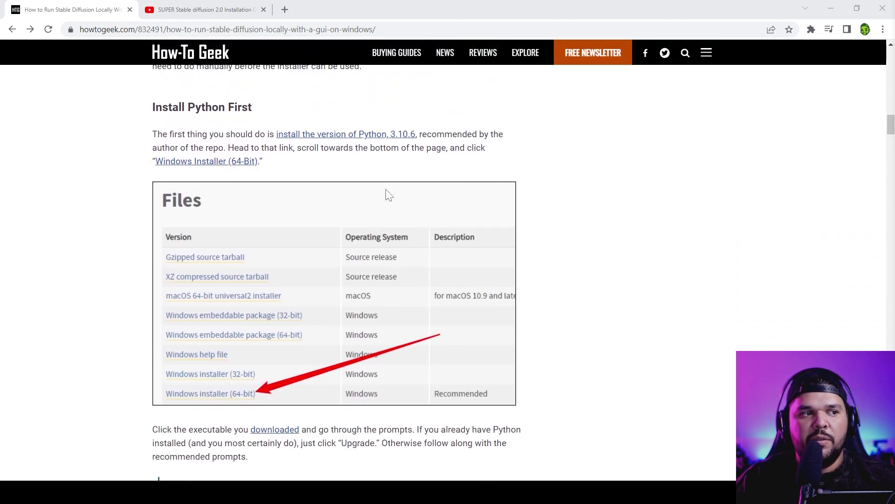
{"action": "left_click", "coordinate": [341, 140]}
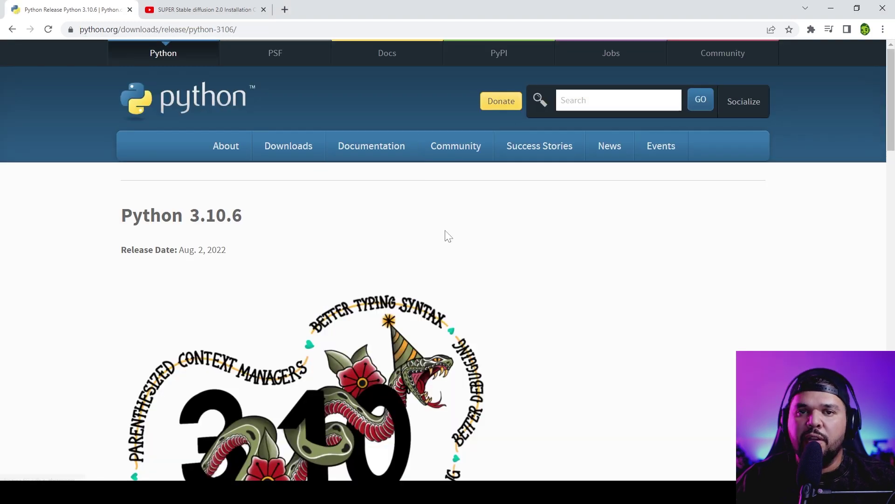
- Download the 64-bit Windows installer for Python 3.10.6 and launch it
{"action": "scroll", "coordinate": [316, 327], "scroll_direction": "down", "scroll_amount": 15}
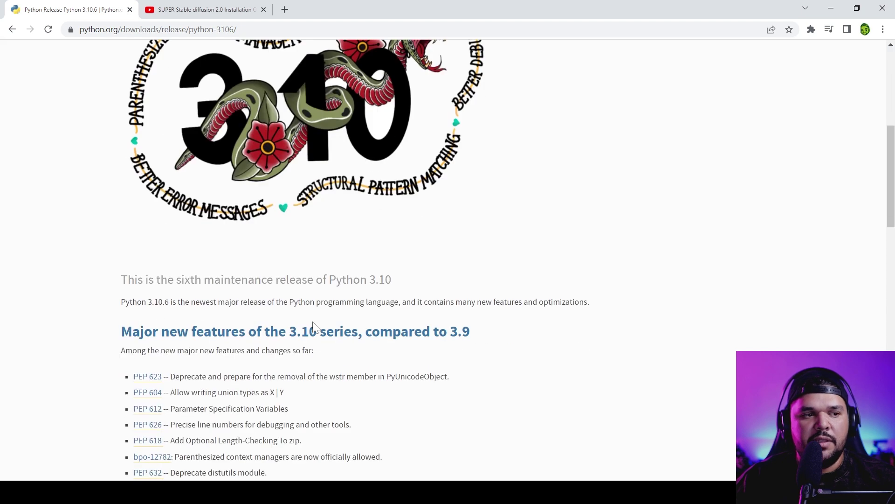
{"action": "scroll", "coordinate": [316, 328], "scroll_direction": "down", "scroll_amount": 8}
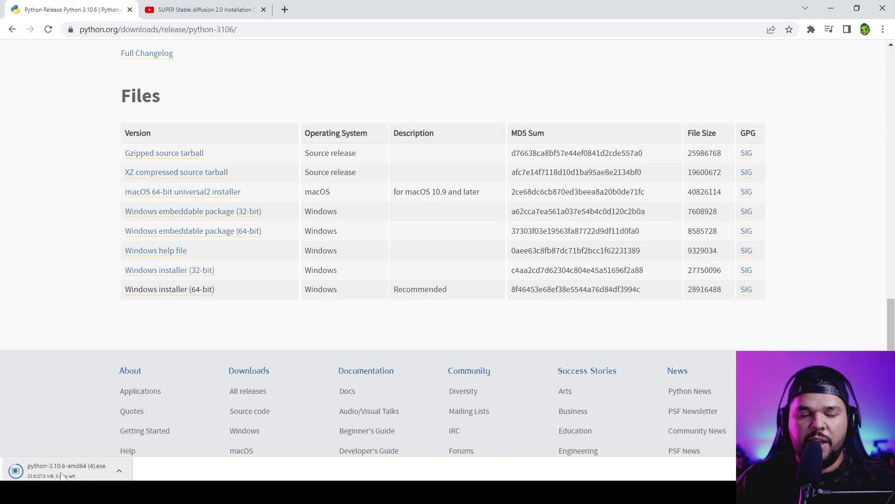
{"action": "left_click", "coordinate": [55, 472]}
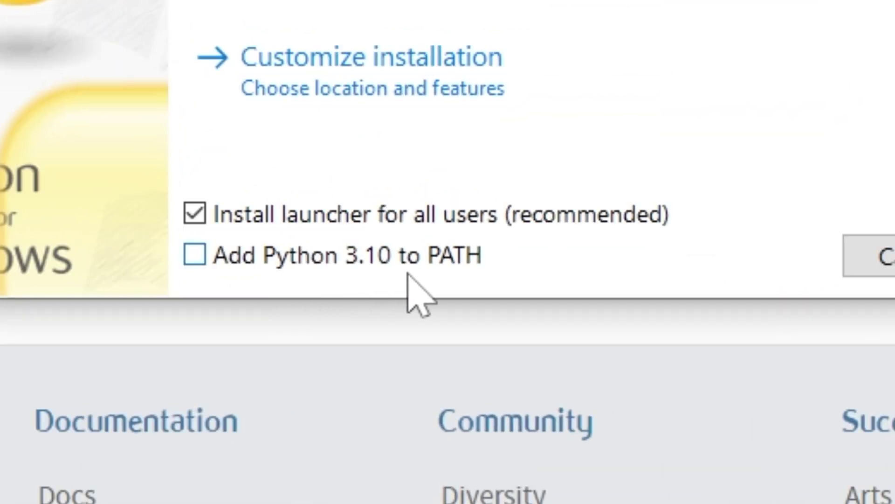
- Install Python 3.10.6 with Python 3.10 added to PATH, then move on to the Git 2.38.1 download
{"action": "left_click", "coordinate": [208, 267]}
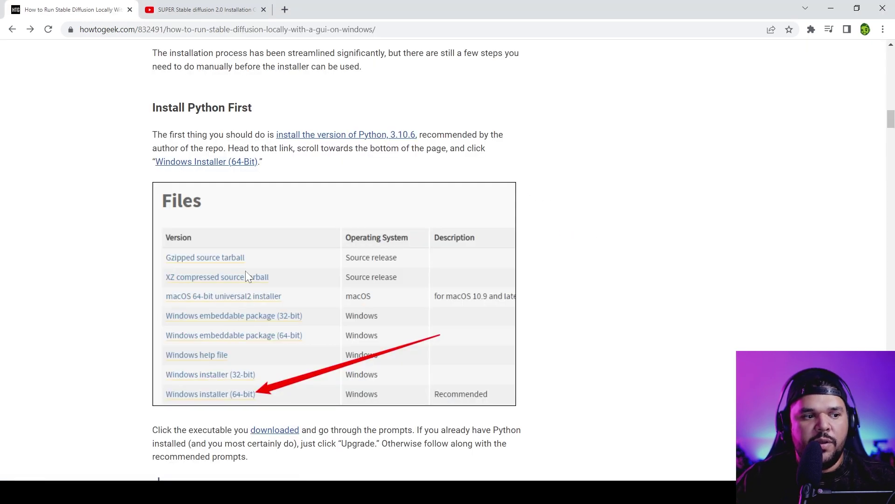
{"action": "scroll", "coordinate": [245, 272], "scroll_direction": "down", "scroll_amount": 8}
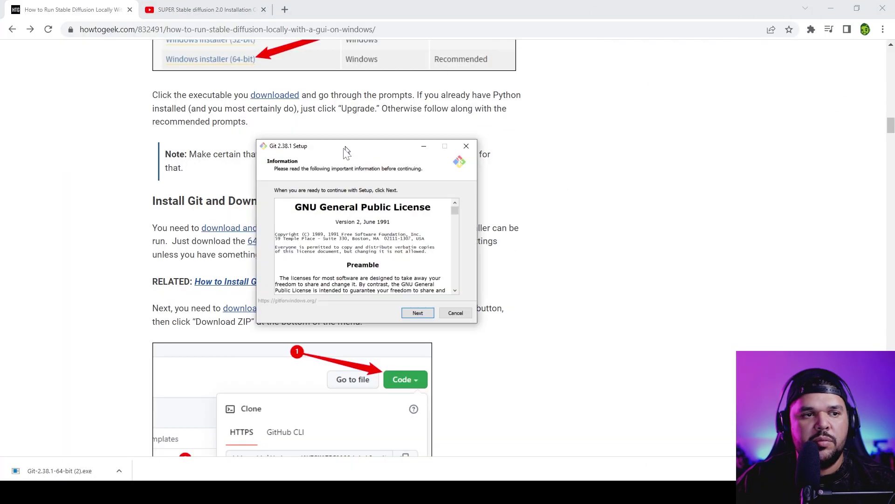
- Accept the Git license and install into the default, already existing Git folder
{"action": "left_click_drag", "start_coordinate": [345, 151], "coordinate": [515, 195]}
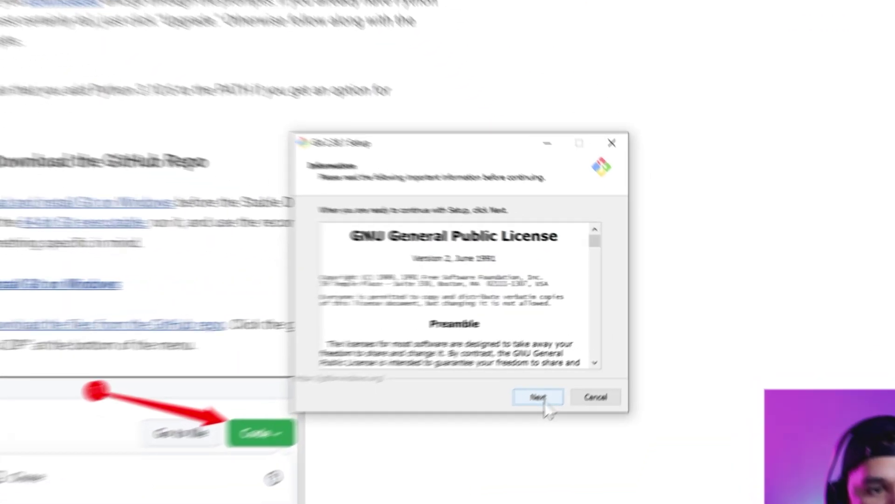
{"action": "left_click", "coordinate": [589, 357]}
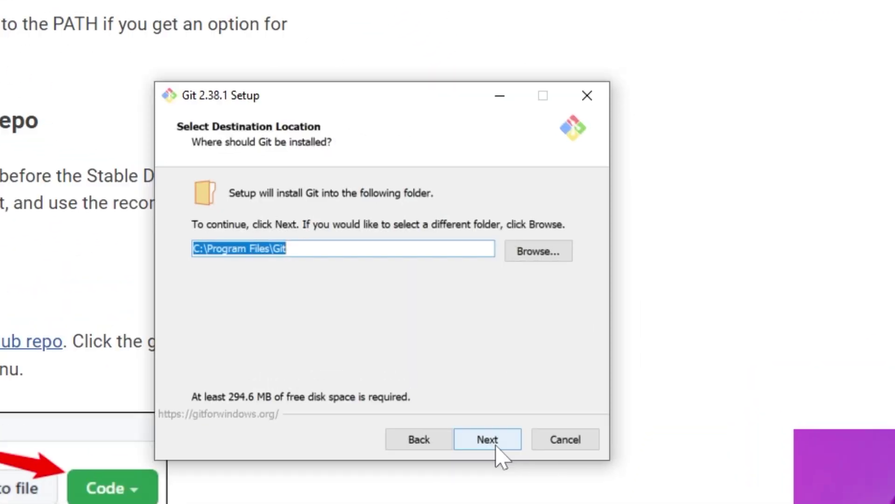
{"action": "left_click", "coordinate": [487, 439]}
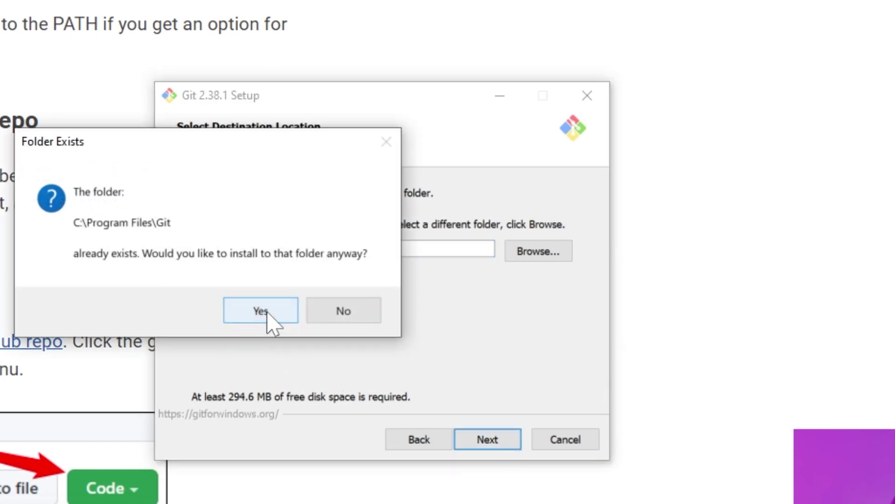
{"action": "left_click", "coordinate": [261, 310]}
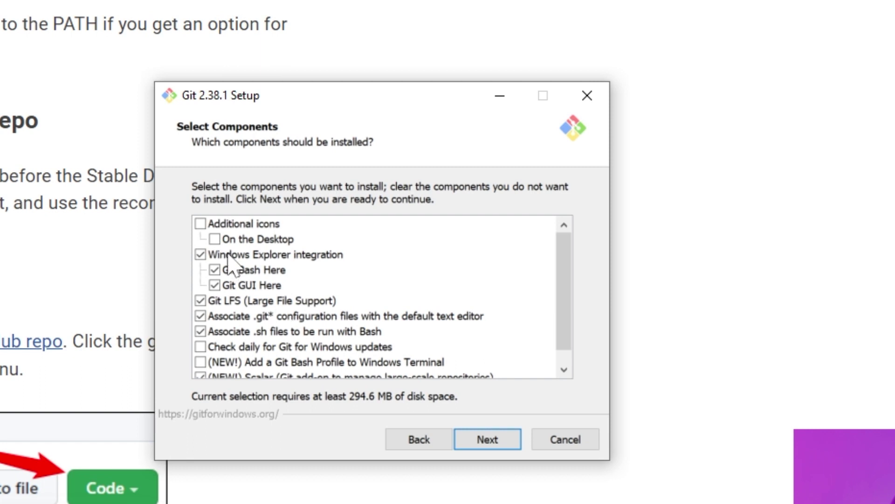
- Add a desktop icon, daily update checks and a Git Bash Terminal profile, keeping the default Start Menu folder
{"action": "left_click", "coordinate": [214, 239]}
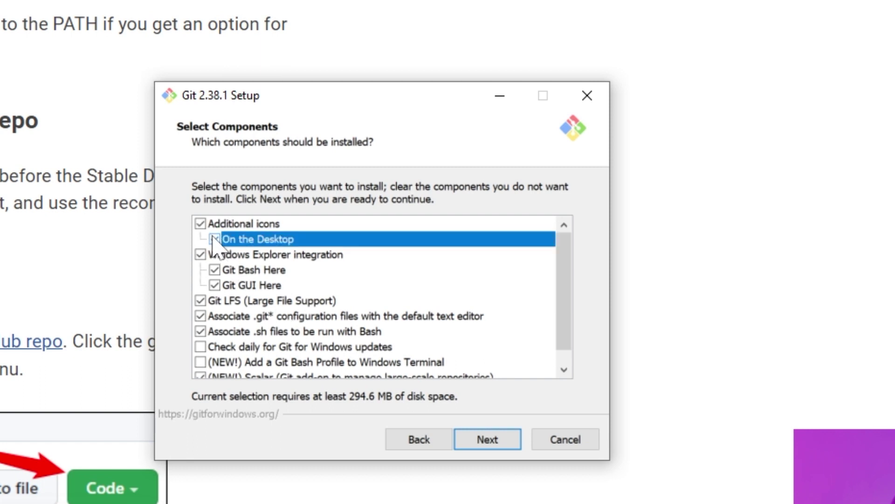
{"action": "left_click", "coordinate": [201, 347]}
{"action": "left_click", "coordinate": [201, 362]}
{"action": "scroll", "coordinate": [260, 360], "scroll_direction": "down", "scroll_amount": 1}
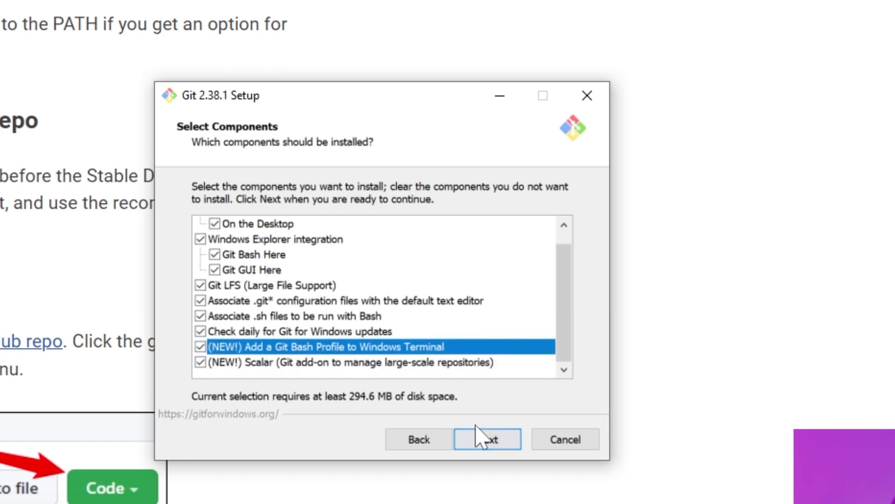
{"action": "left_click", "coordinate": [499, 444]}
{"action": "left_click", "coordinate": [502, 444]}
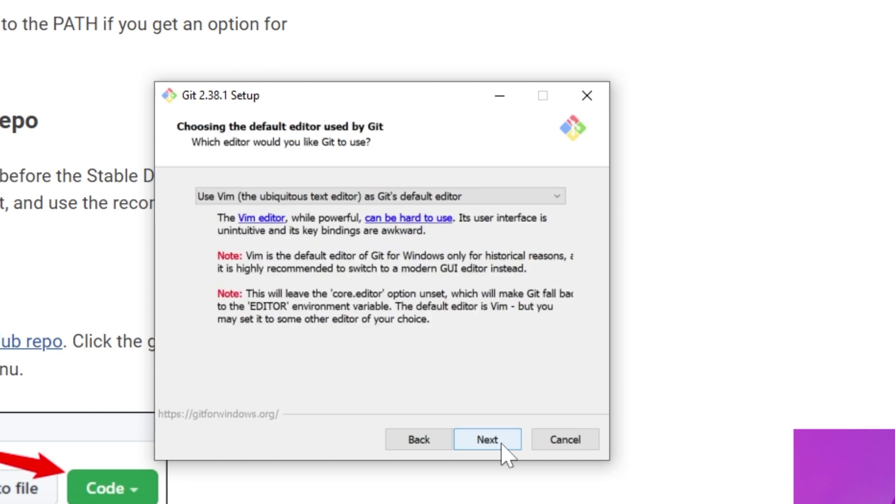
- Make Notepad Git's default editor and start installing, then open the stable-diffusion-webui GitHub repository
{"action": "left_click", "coordinate": [513, 197]}
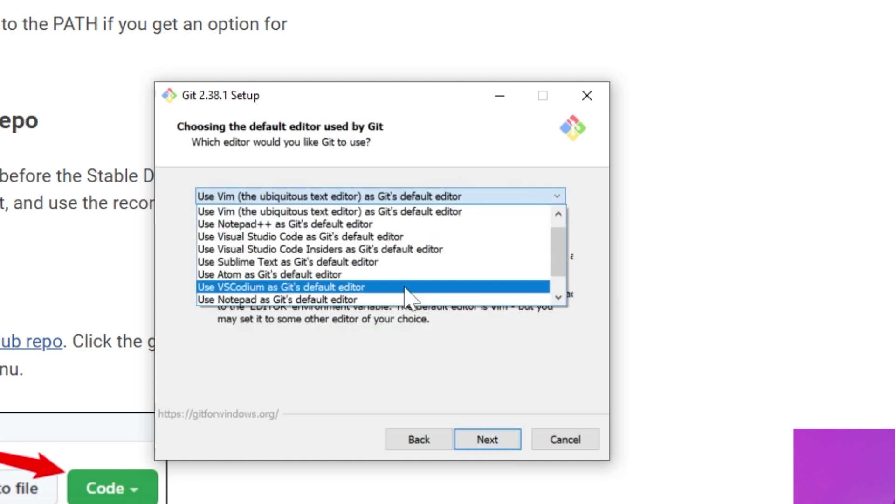
{"action": "scroll", "coordinate": [404, 286], "scroll_direction": "down", "scroll_amount": 1}
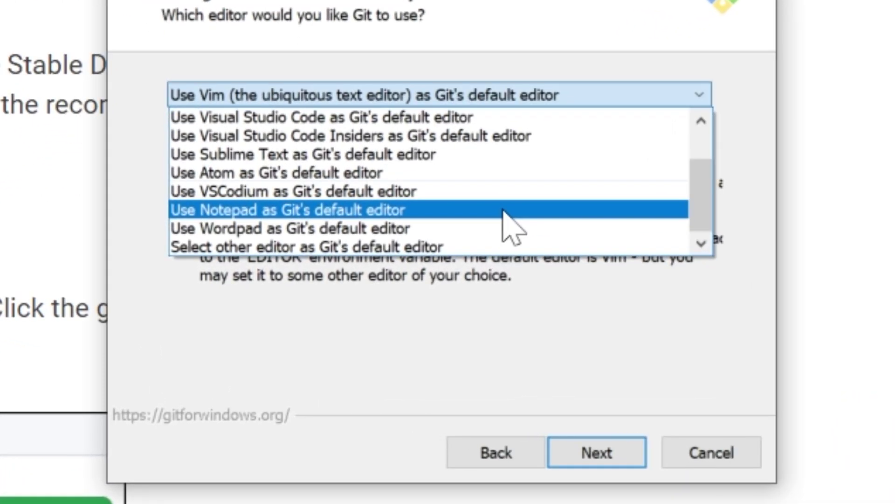
{"action": "left_click", "coordinate": [503, 211]}
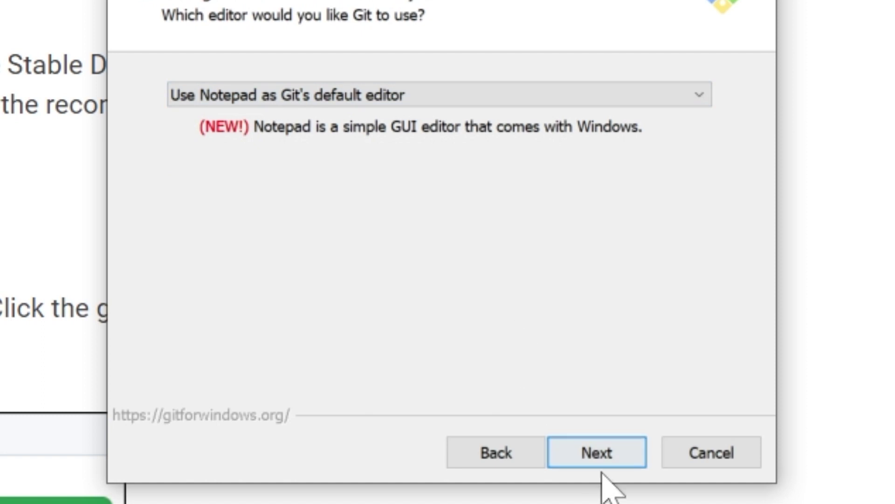
{"action": "left_click", "coordinate": [630, 462]}
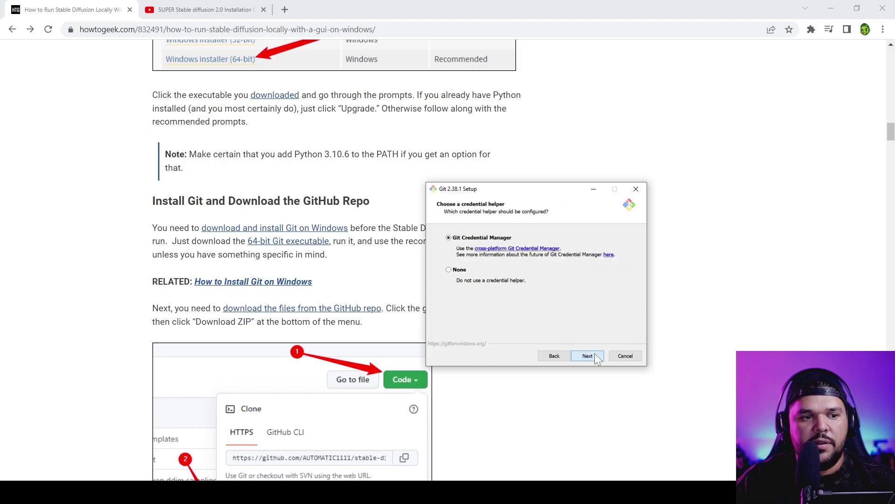
{"action": "left_click", "coordinate": [594, 355]}
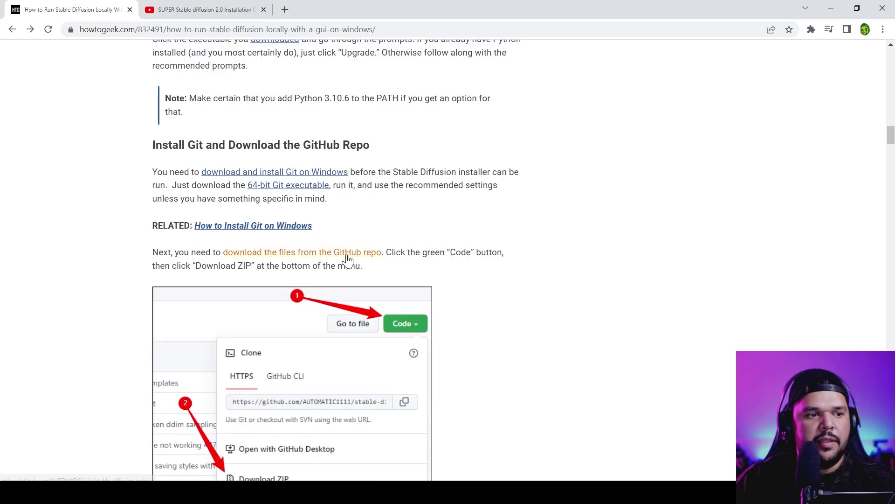
{"action": "left_click", "coordinate": [347, 260]}
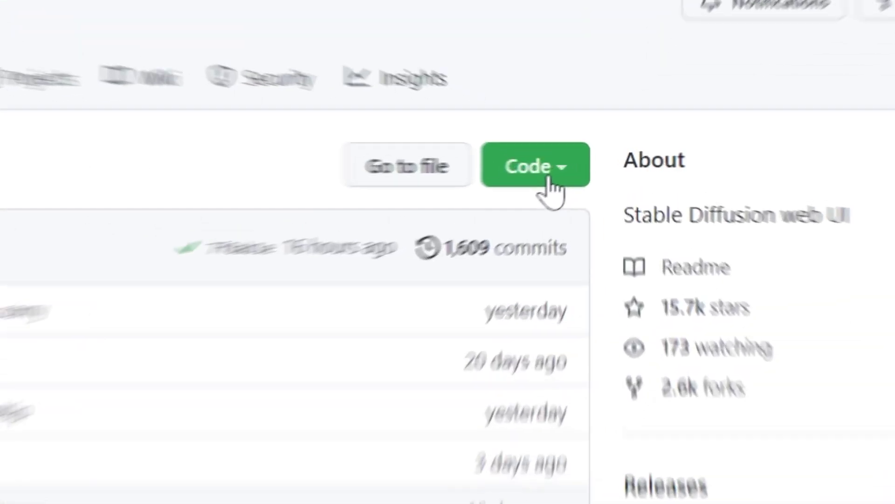
- Download the stable-diffusion-webui repository as a ZIP from its green Code menu
{"action": "left_click", "coordinate": [550, 183]}
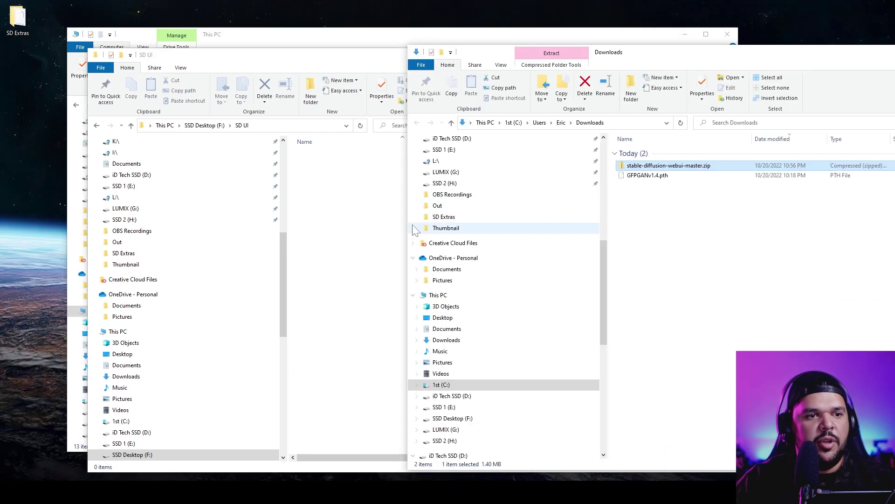
- Close the This PC window and bring the empty SD UI folder forward
{"action": "left_click_drag", "start_coordinate": [326, 56], "coordinate": [281, 47]}
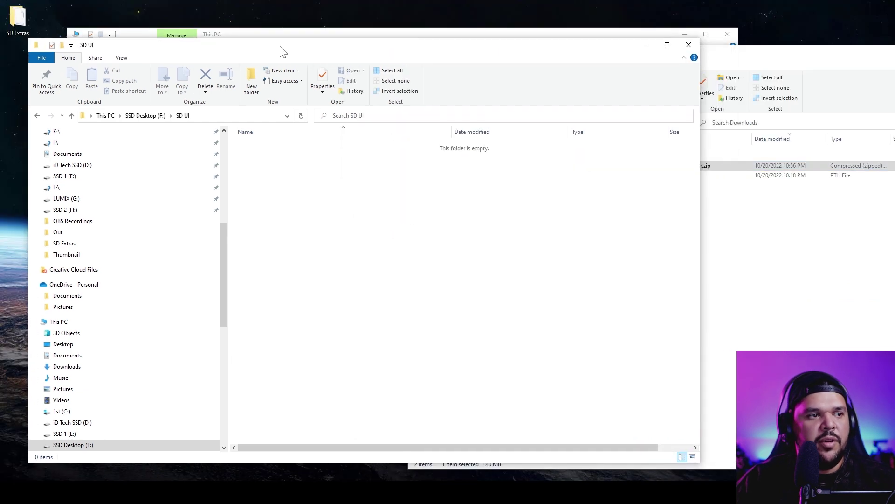
{"action": "left_click", "coordinate": [726, 29]}
{"action": "left_click_drag", "start_coordinate": [541, 46], "coordinate": [526, 26]}
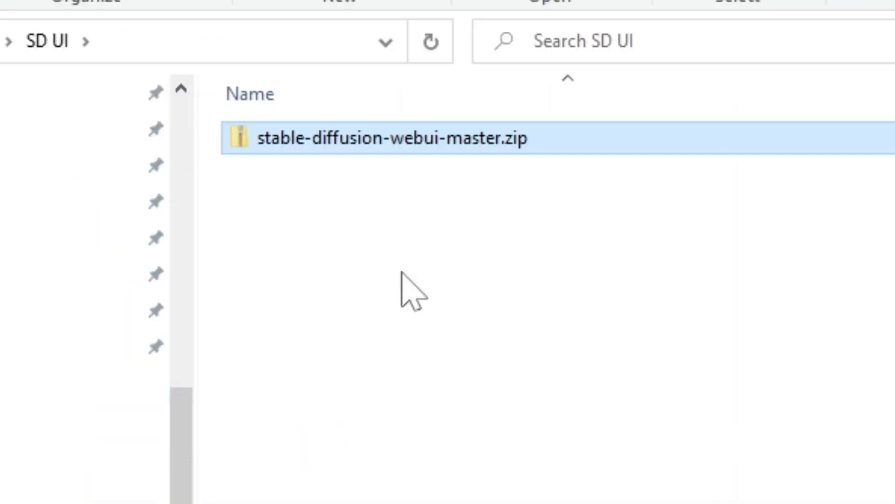
- Extract the stable-diffusion-webui-master zip into SD UI, then delete the archive
{"action": "right_click", "coordinate": [373, 138]}
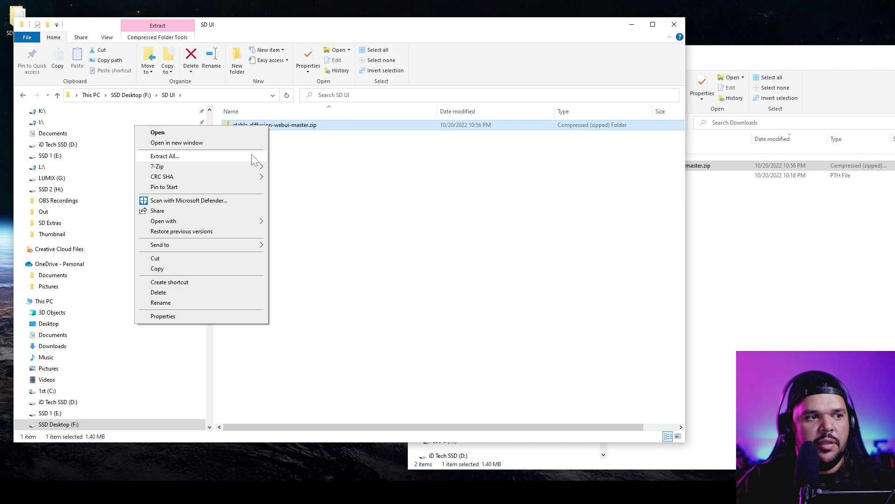
{"action": "left_click", "coordinate": [251, 155]}
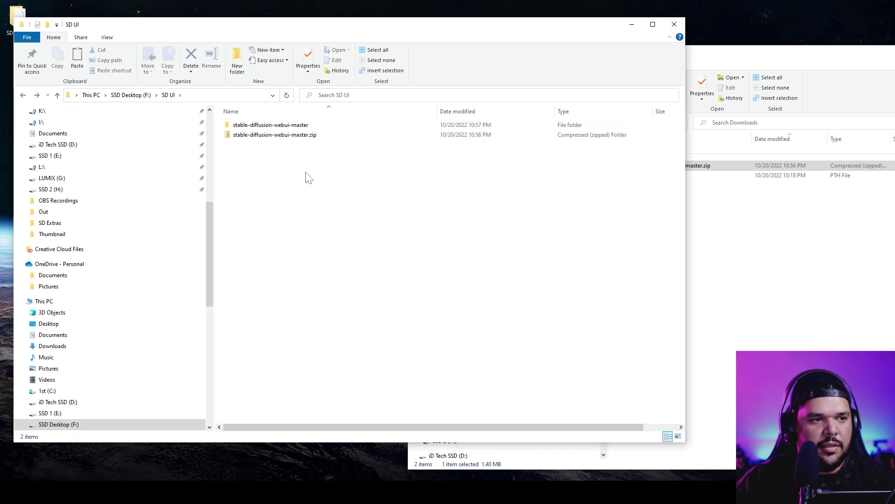
{"action": "key", "text": "ctrl+v"}
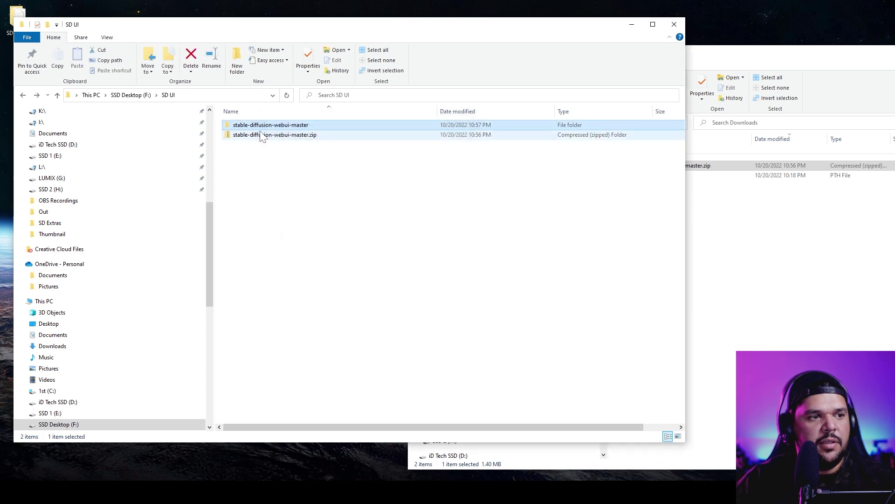
{"action": "right_click", "coordinate": [345, 138]}
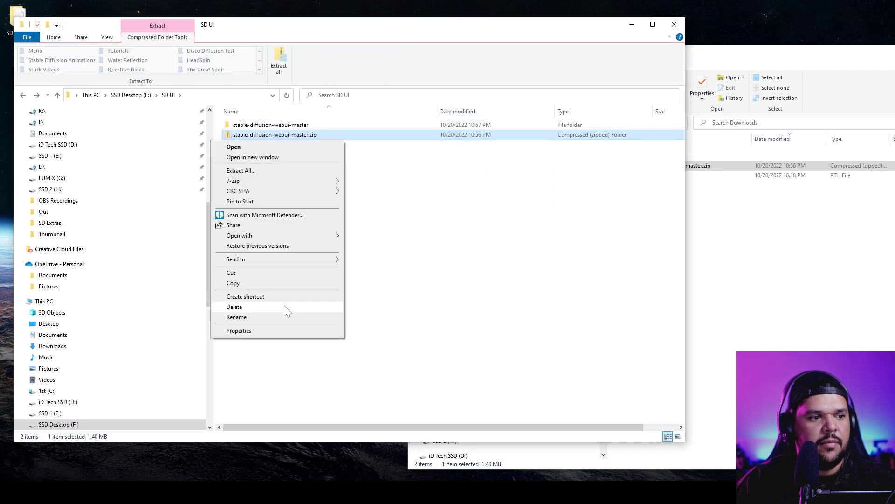
{"action": "left_click", "coordinate": [284, 306]}
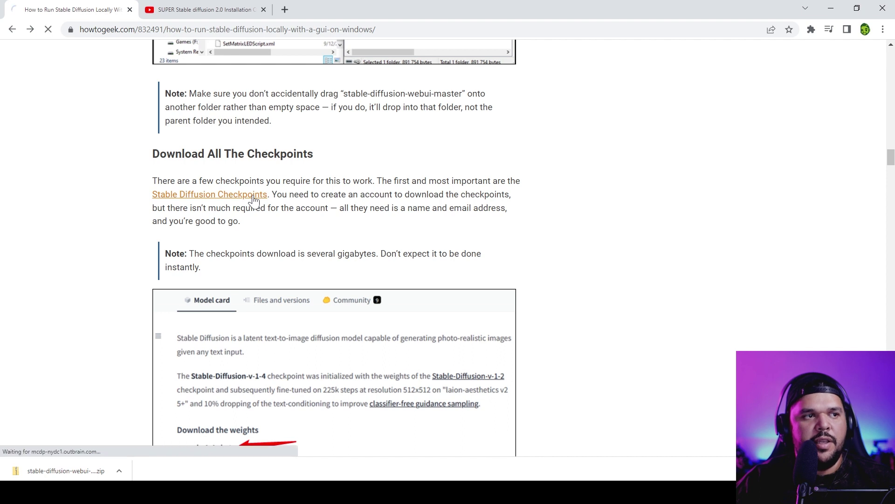
- Open the CompVis Stable Diffusion v1-4 checkpoints page on Hugging Face and scroll to the weights
{"action": "left_click", "coordinate": [254, 199]}
{"action": "scroll", "coordinate": [316, 347], "scroll_direction": "down", "scroll_amount": 10}
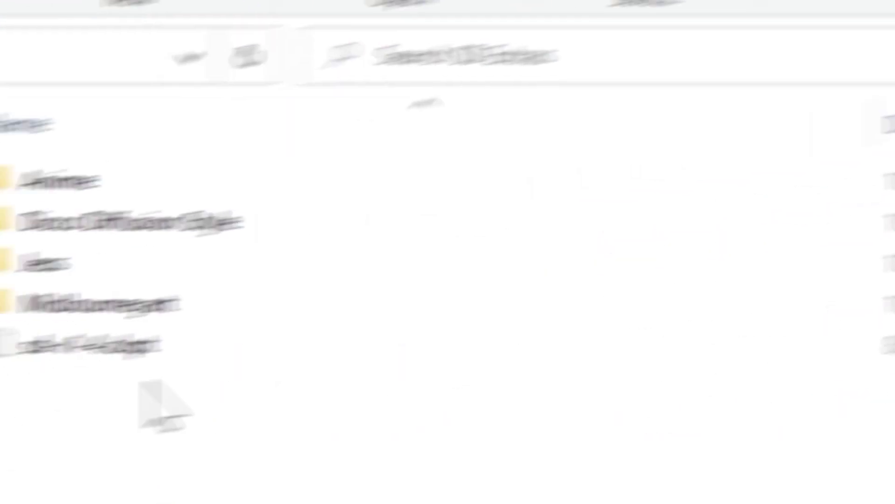
- Rename sd-v1-4.ckpt in models\Stable-diffusion to model.ckpt, then open the GFPGAN v1.4 page
{"action": "left_click", "coordinate": [153, 346]}
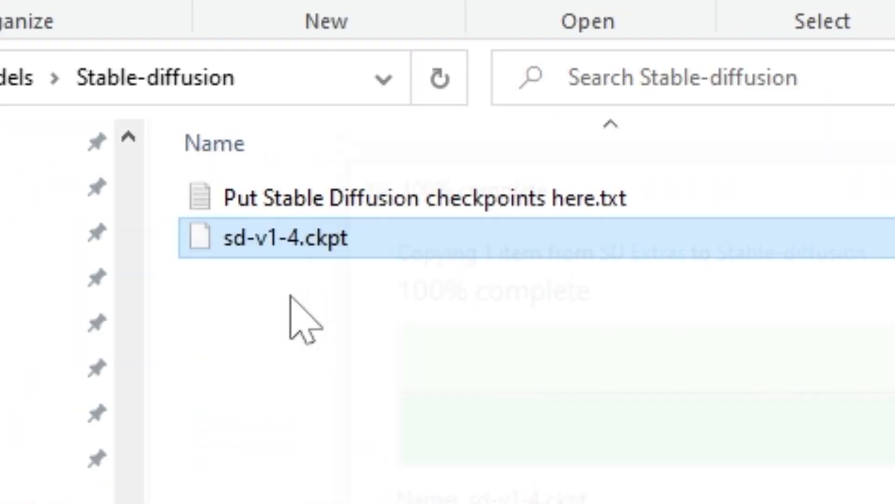
{"action": "key", "text": "F2"}
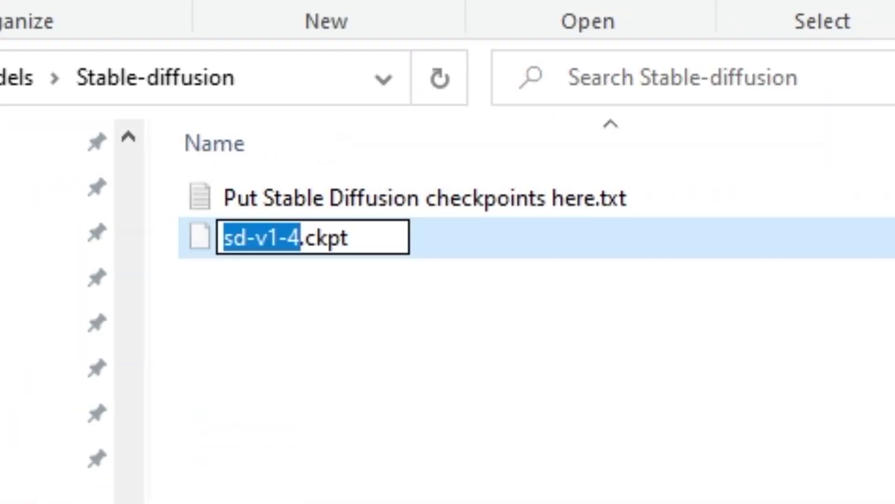
{"action": "type", "text": "model"}
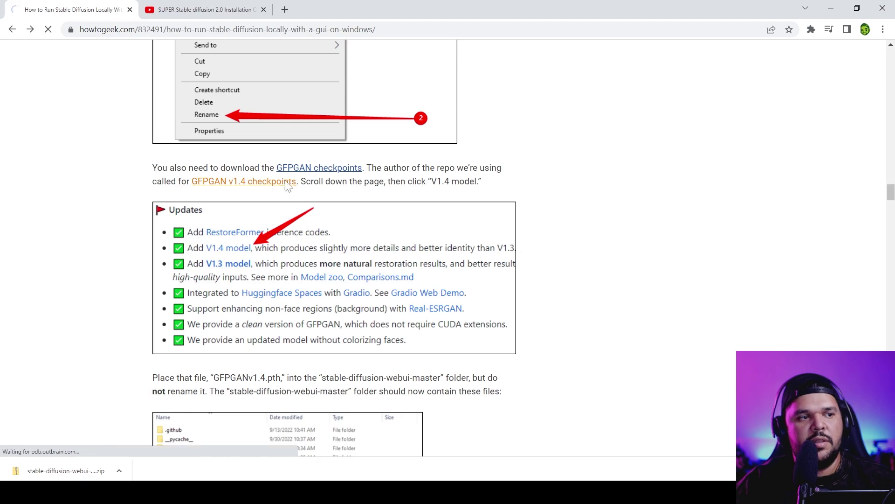
{"action": "left_click", "coordinate": [288, 186]}
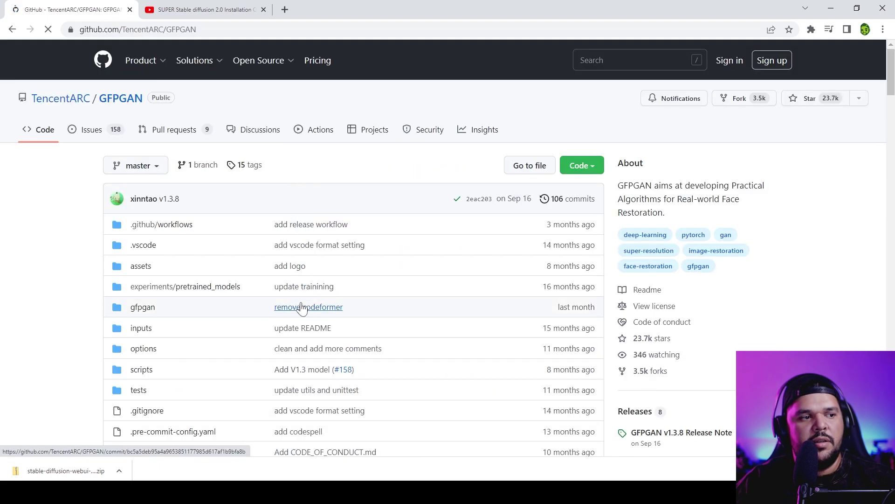
- Review the GFPGAN README and get GFPGANv1.4.pth into Downloads, then minimize that folder
{"action": "scroll", "coordinate": [300, 317], "scroll_direction": "down", "scroll_amount": 6}
{"action": "scroll", "coordinate": [294, 362], "scroll_direction": "down", "scroll_amount": 10}
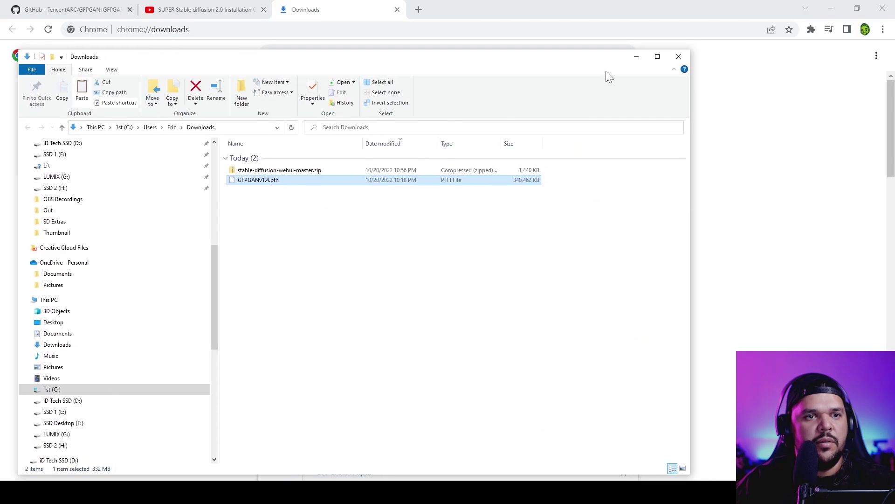
{"action": "left_click", "coordinate": [636, 57]}
- Paste GFPGANv1.4.pth into the root of the stable-diffusion-webui-master folder
{"action": "left_click", "coordinate": [831, 9]}
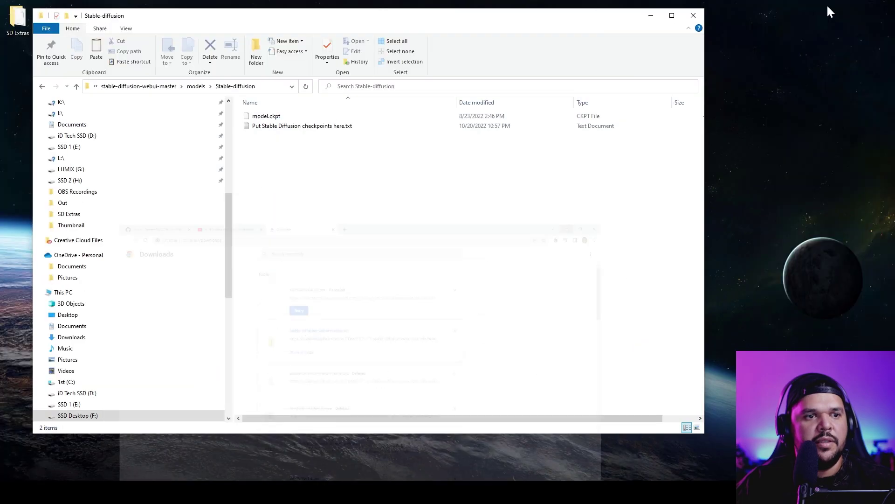
{"action": "left_click", "coordinate": [198, 87]}
{"action": "left_click", "coordinate": [187, 87]}
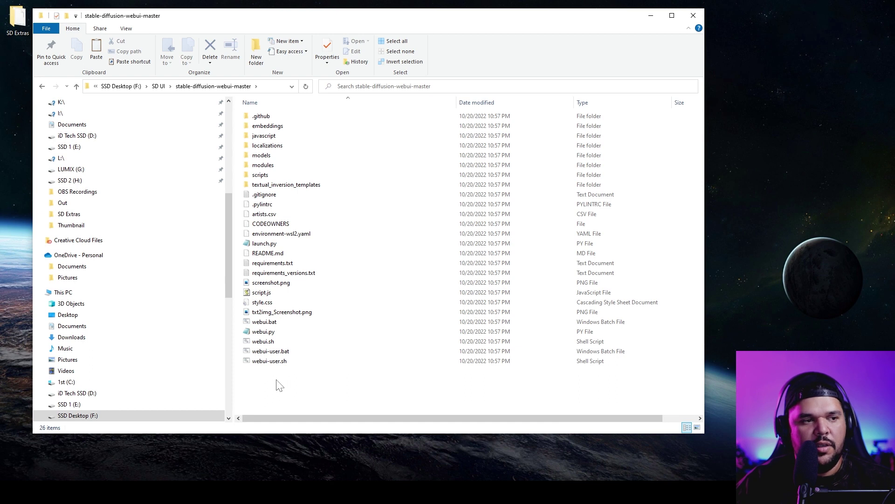
{"action": "key", "text": "ctrl+v"}
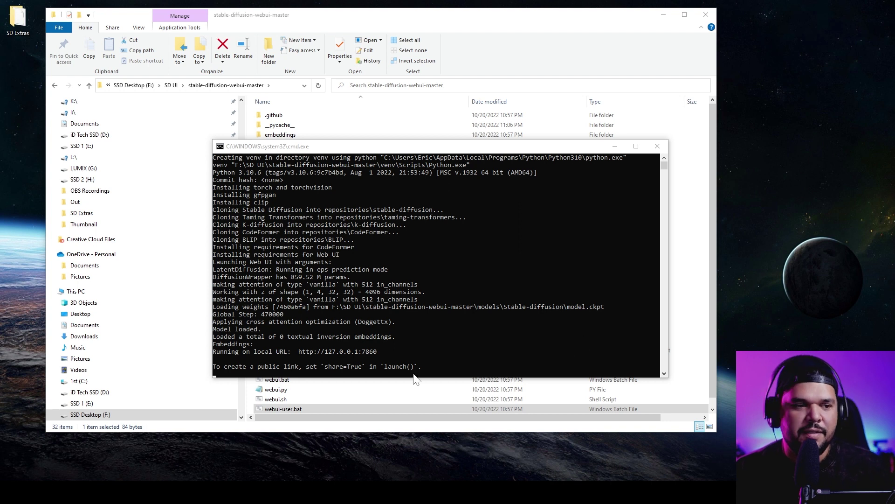
{"action": "left_click", "coordinate": [663, 15]}
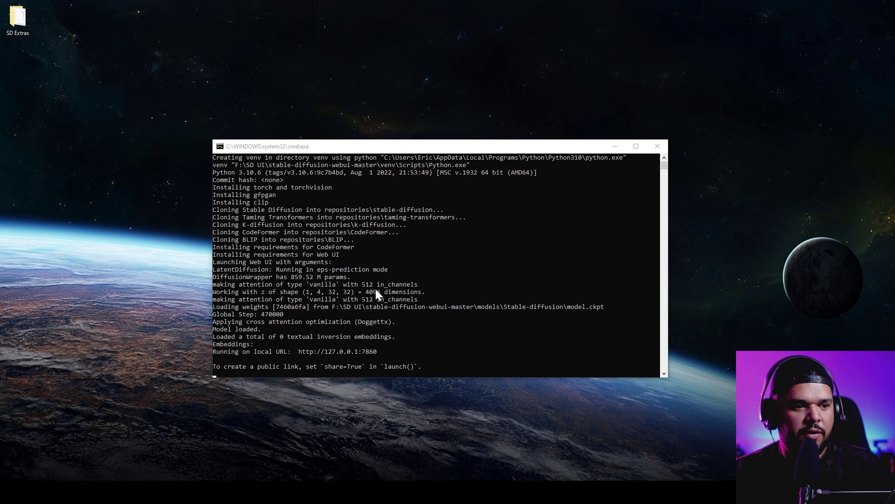
{"action": "scroll", "coordinate": [340, 345], "scroll_direction": "down", "scroll_amount": 1}
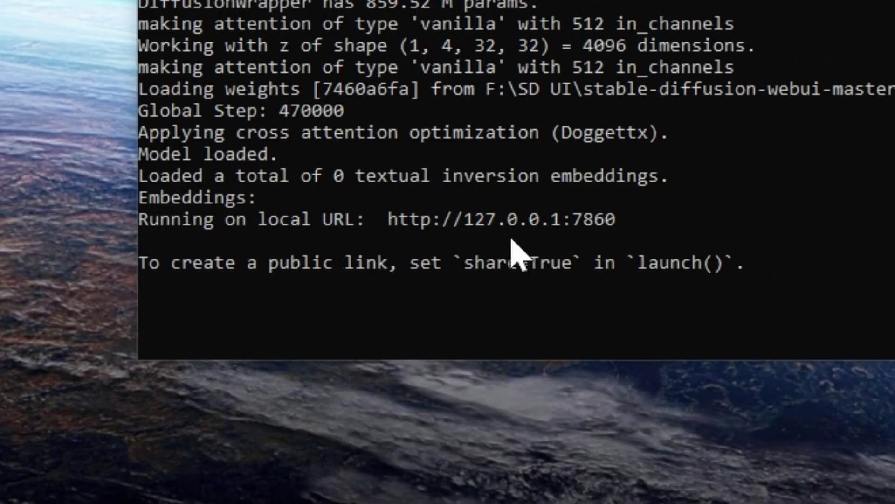
{"action": "left_click_drag", "start_coordinate": [616, 219], "coordinate": [400, 224]}
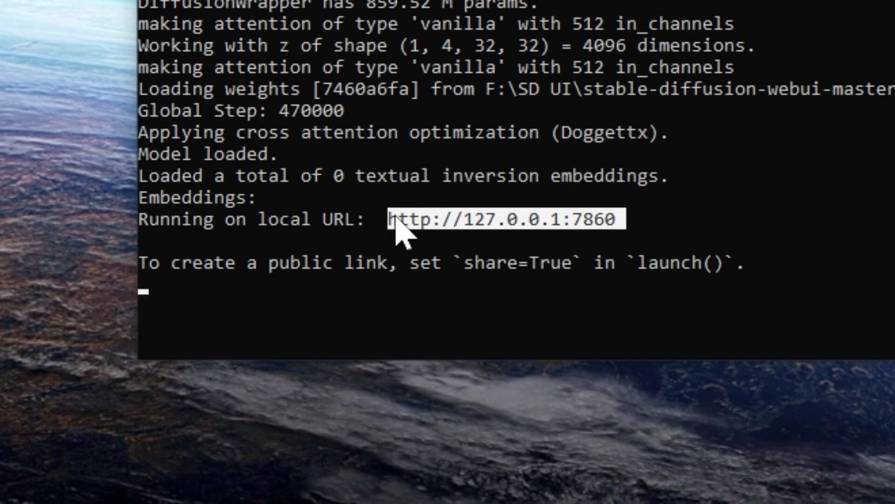
{"action": "key", "text": "ctrl+c"}
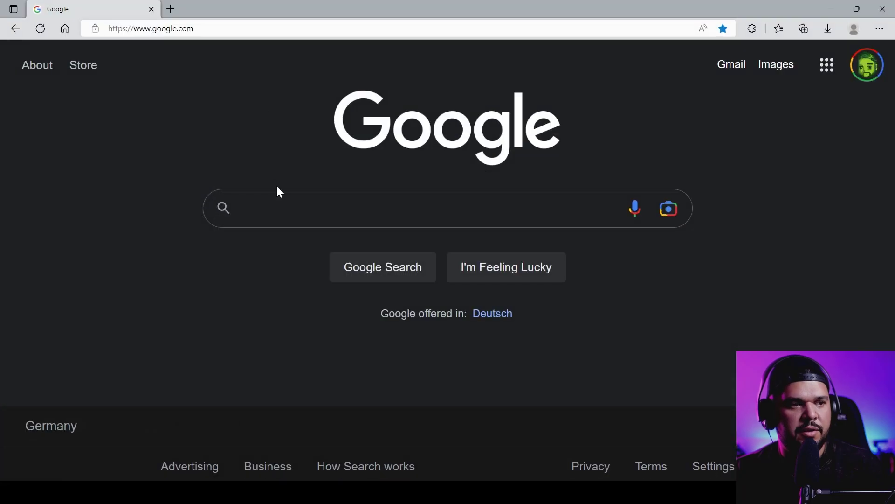
{"action": "left_click", "coordinate": [257, 28]}
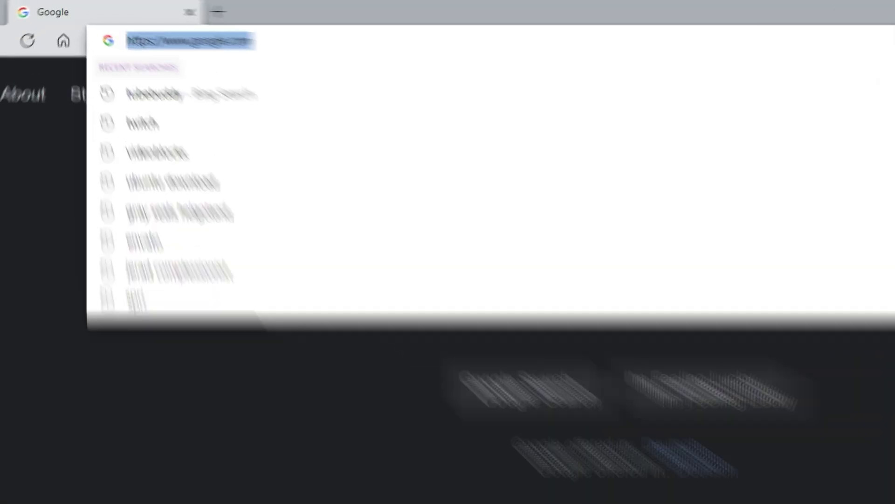
{"action": "key", "text": "ctrl+v"}
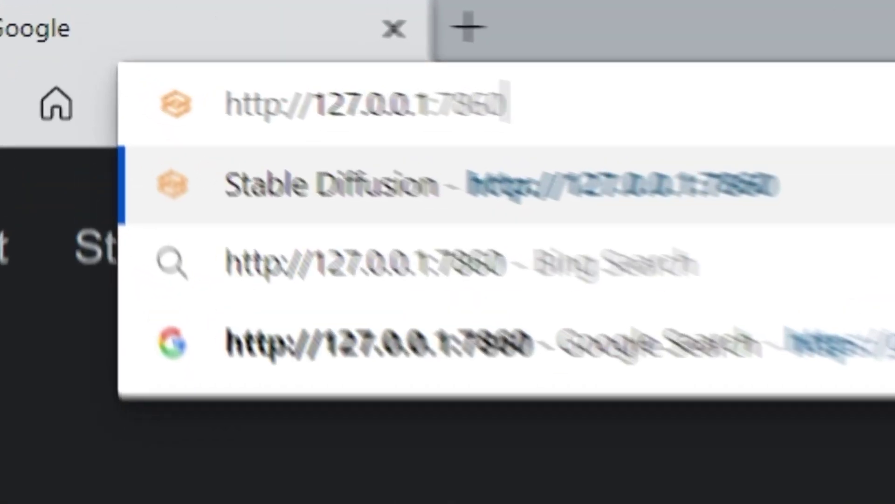
{"action": "key", "text": "Return"}
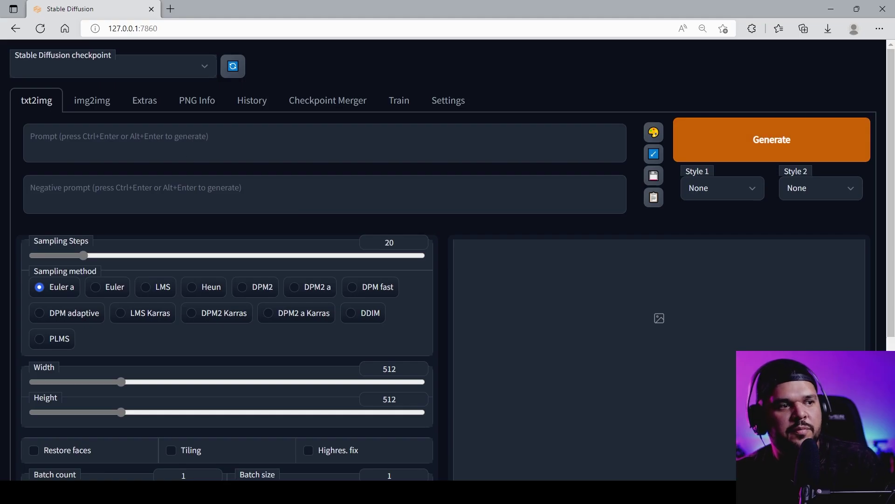
- Switch to the img2img page and scroll through its settings
{"action": "left_click", "coordinate": [95, 109]}
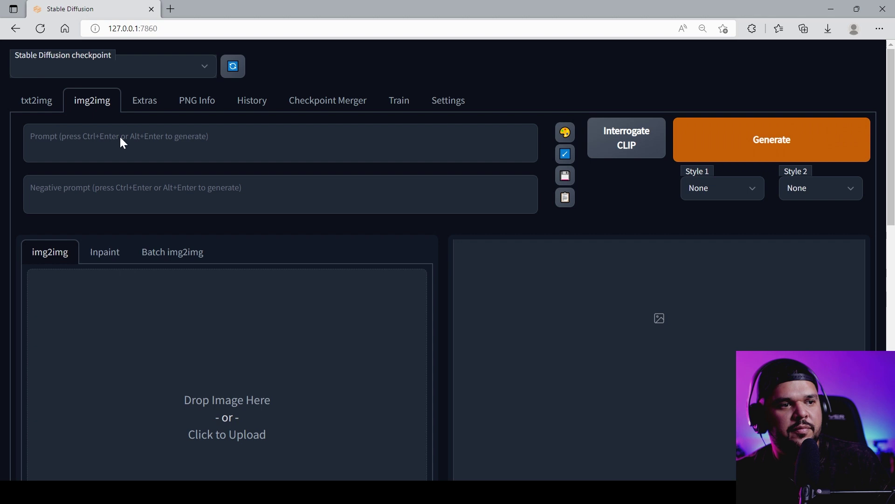
{"action": "scroll", "coordinate": [254, 306], "scroll_direction": "down", "scroll_amount": 7}
{"action": "scroll", "coordinate": [258, 306], "scroll_direction": "up", "scroll_amount": 7}
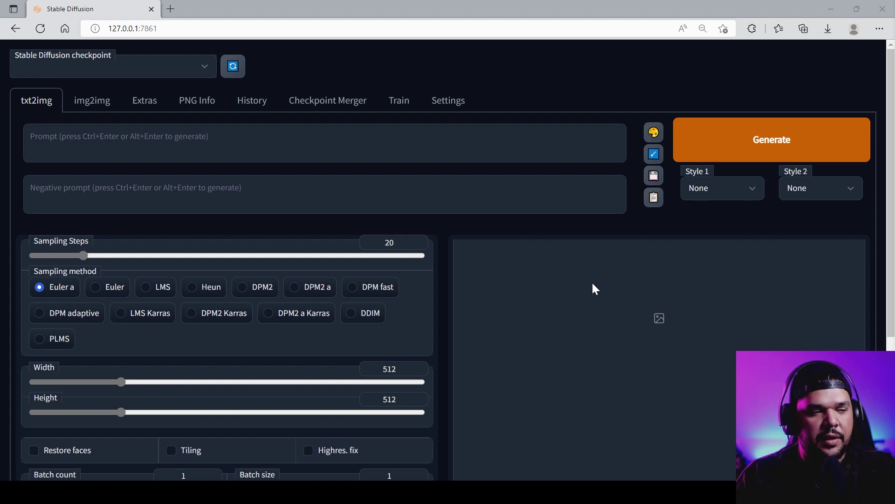
{"action": "scroll", "coordinate": [481, 415], "scroll_direction": "down", "scroll_amount": 5}
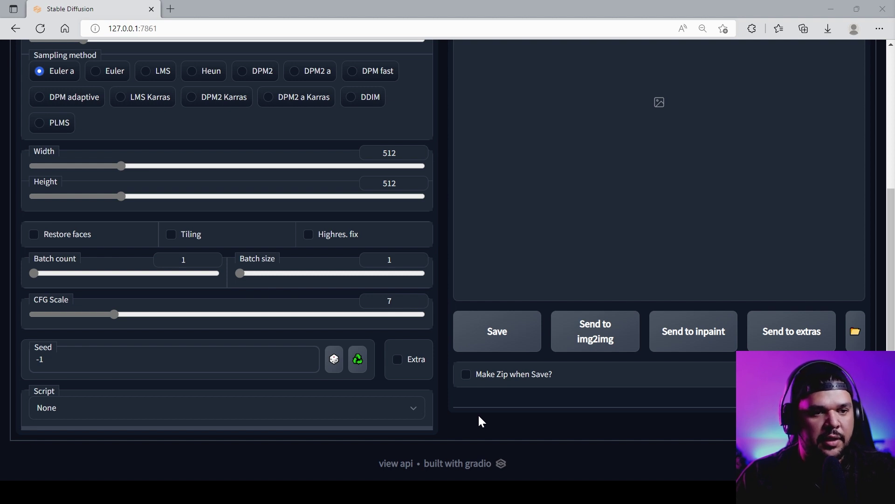
{"action": "scroll", "coordinate": [479, 421], "scroll_direction": "up", "scroll_amount": 4}
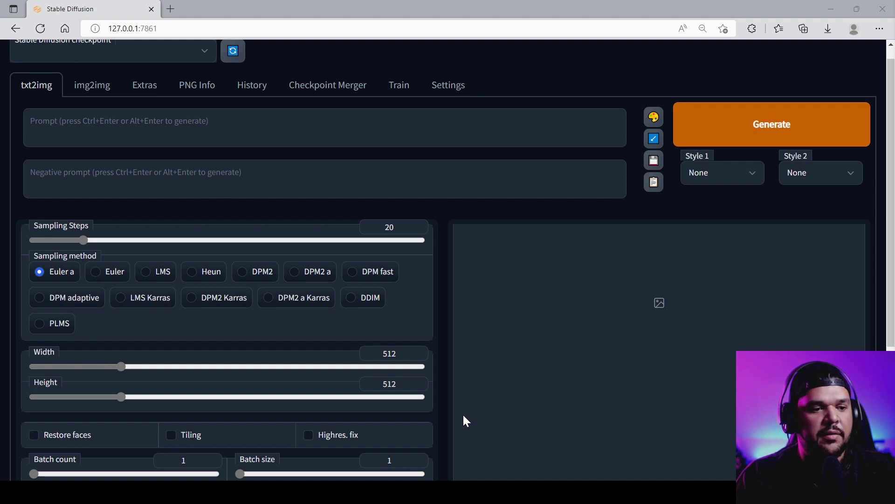
{"action": "scroll", "coordinate": [464, 418], "scroll_direction": "down", "scroll_amount": 5}
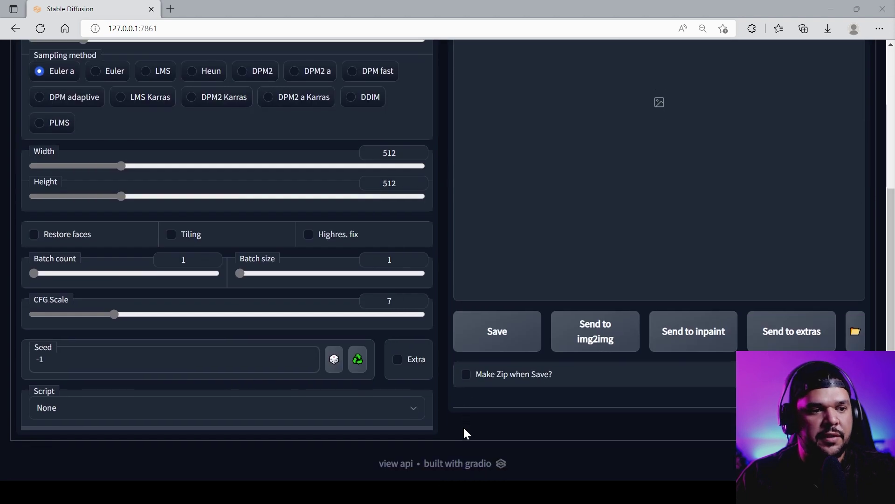
{"action": "scroll", "coordinate": [464, 434], "scroll_direction": "up", "scroll_amount": 5}
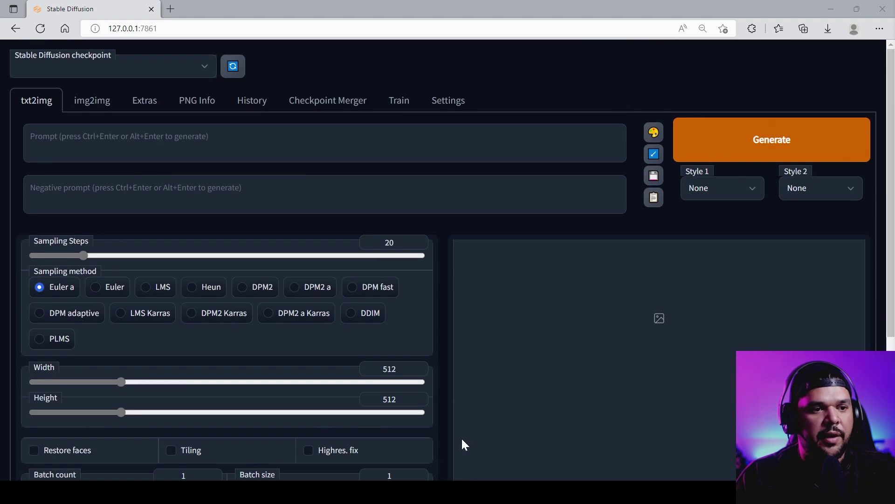